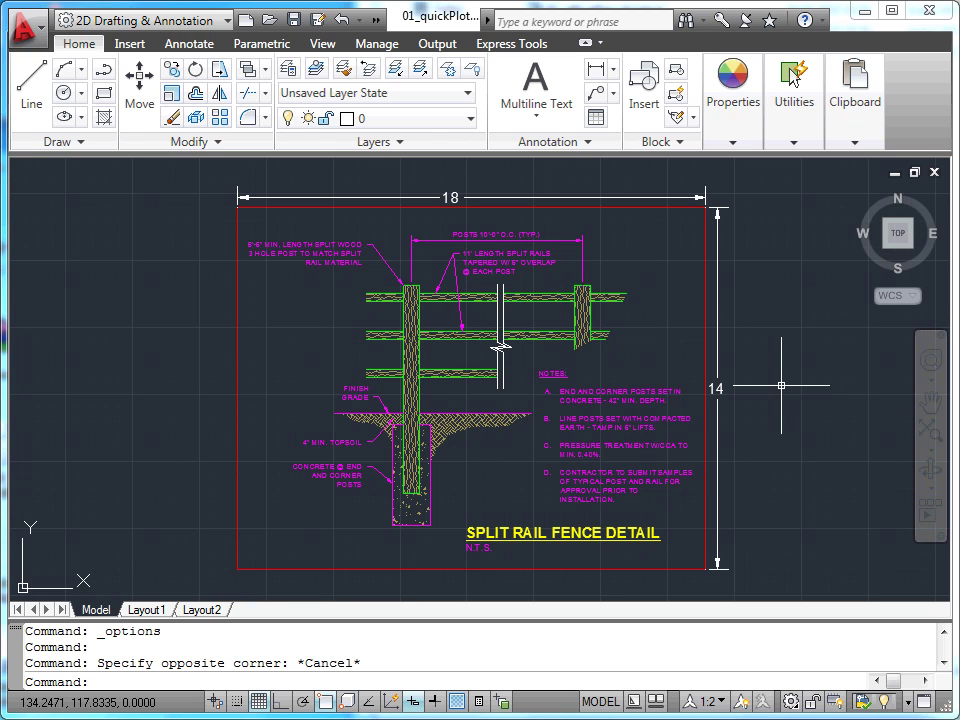
Expand the Quick Access Toolbar overflow to reveal hidden commands such as Plot.
left_click(382, 27)
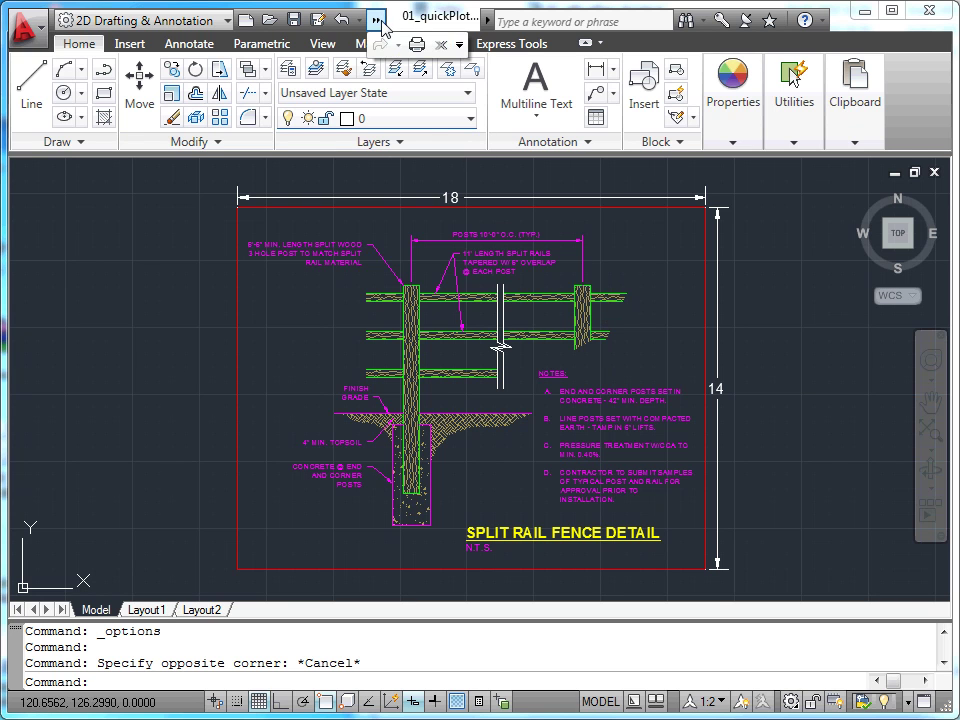
Start a plot of the fence detail and choose DWG To PDF.pc3 as the plotter.
left_click(414, 42)
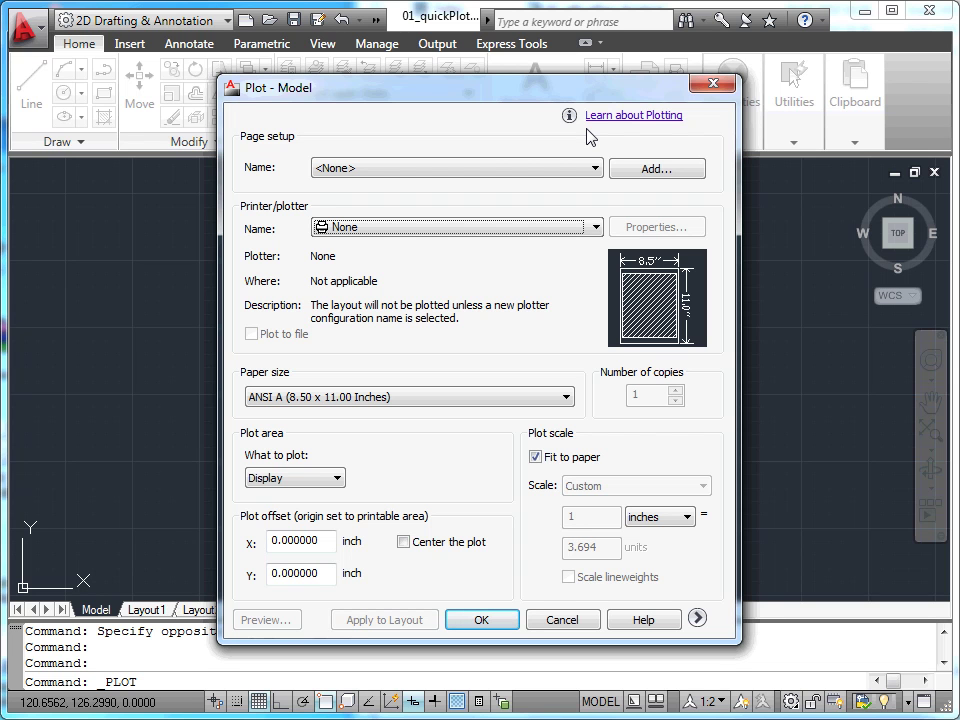
left_click(598, 228)
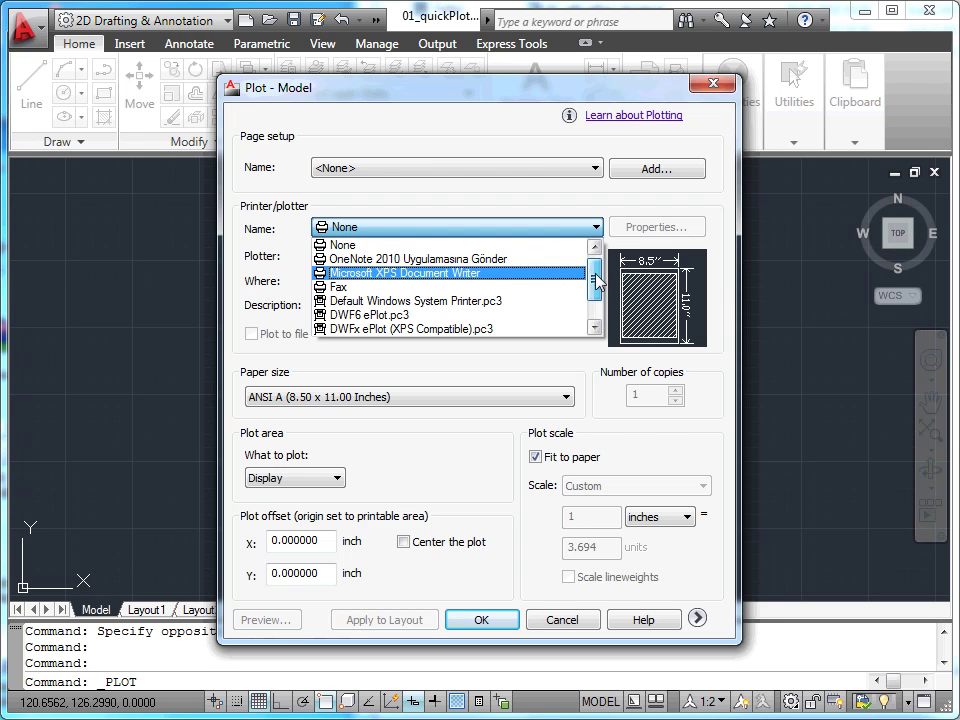
left_click_drag(595, 277, 596, 300)
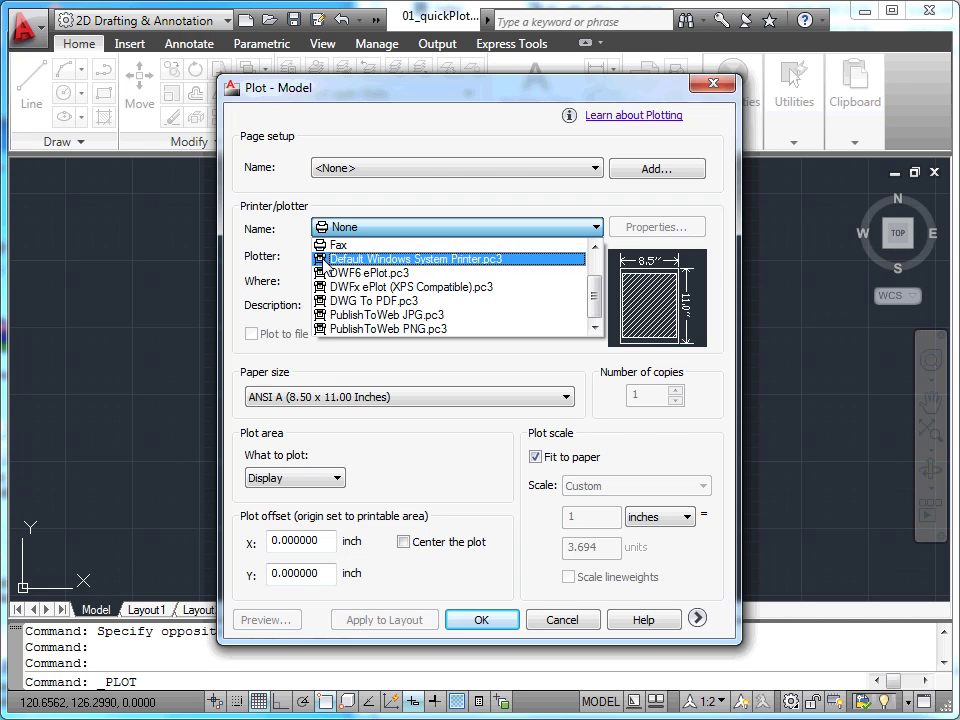
left_click(362, 300)
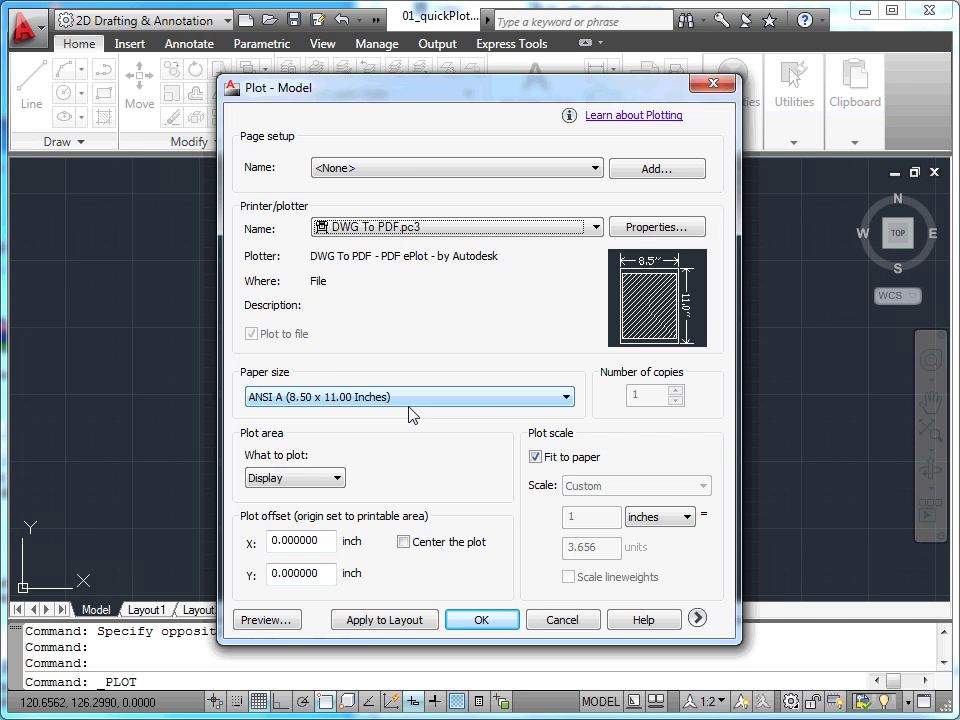
left_click(567, 398)
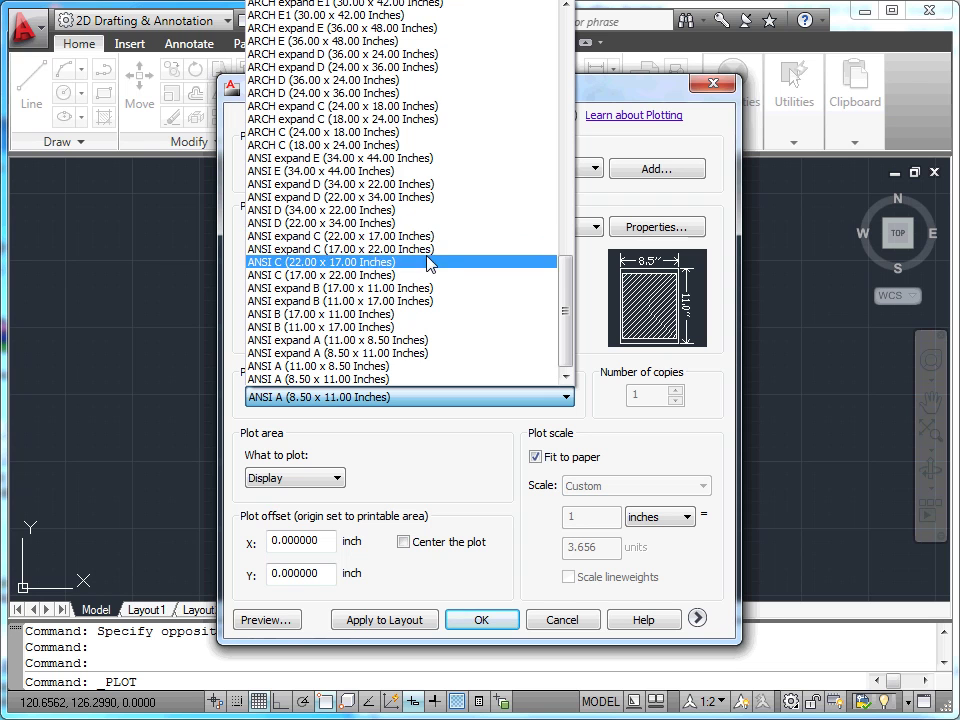
left_click(400, 380)
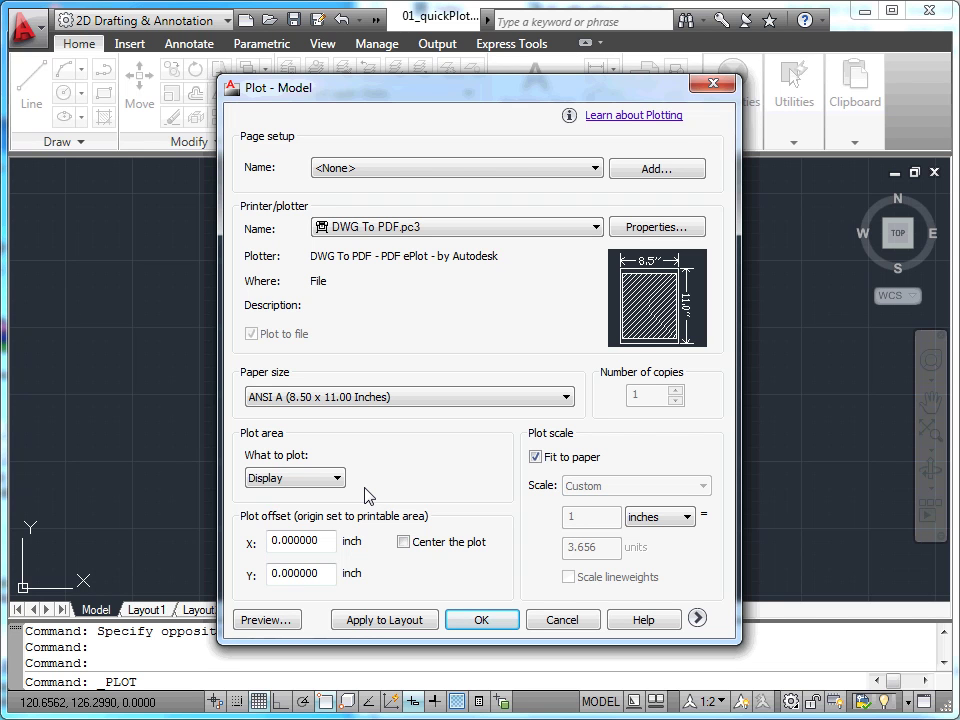
Set the plot area to a Window framing the fence detail's red border and dimensions.
left_click(338, 479)
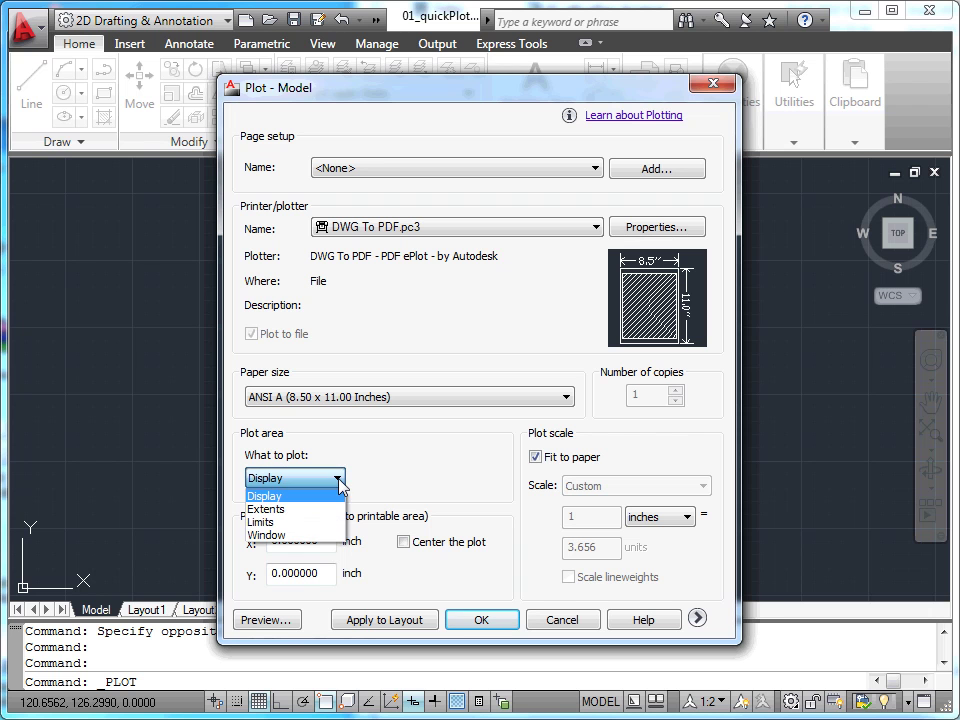
left_click(310, 535)
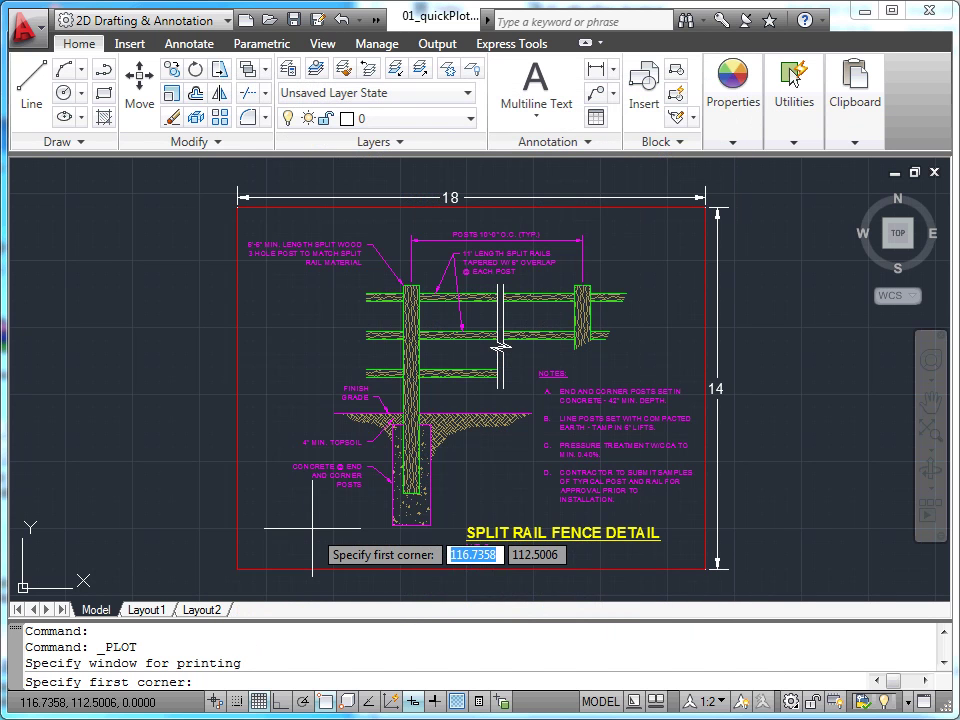
left_click(221, 181)
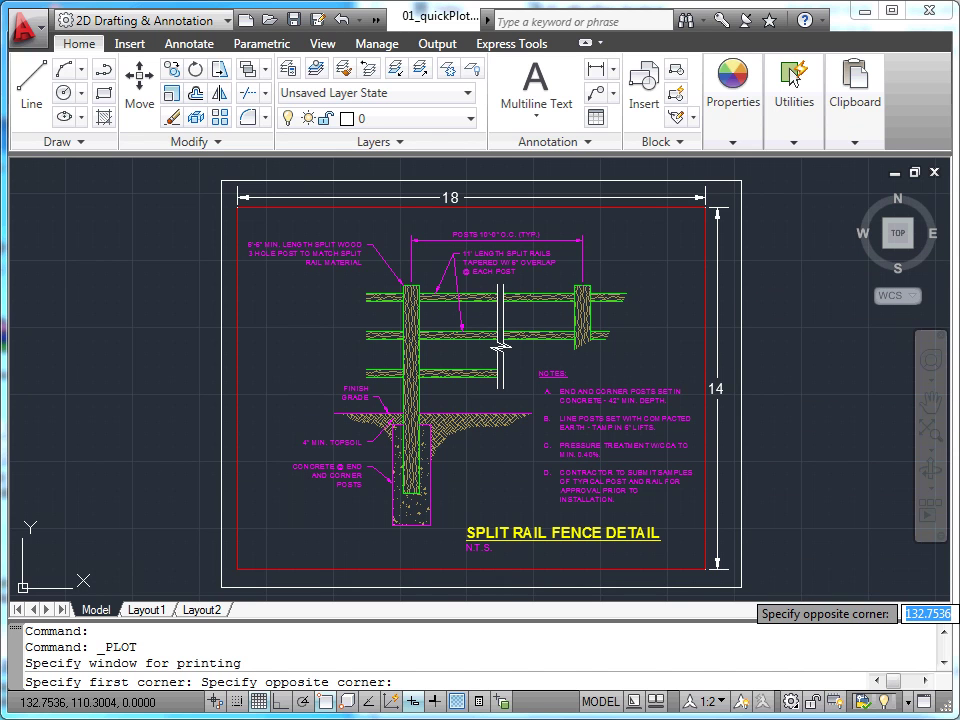
left_click(741, 586)
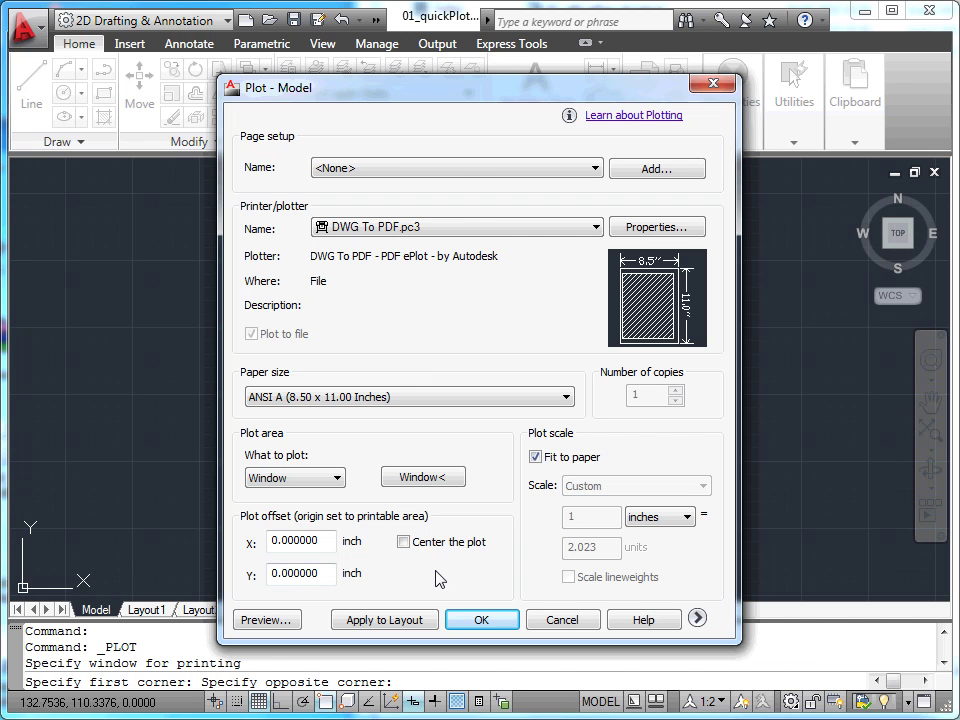
Center the plot, turn off Fit to paper, and set the scale to 1:1.
left_click(403, 542)
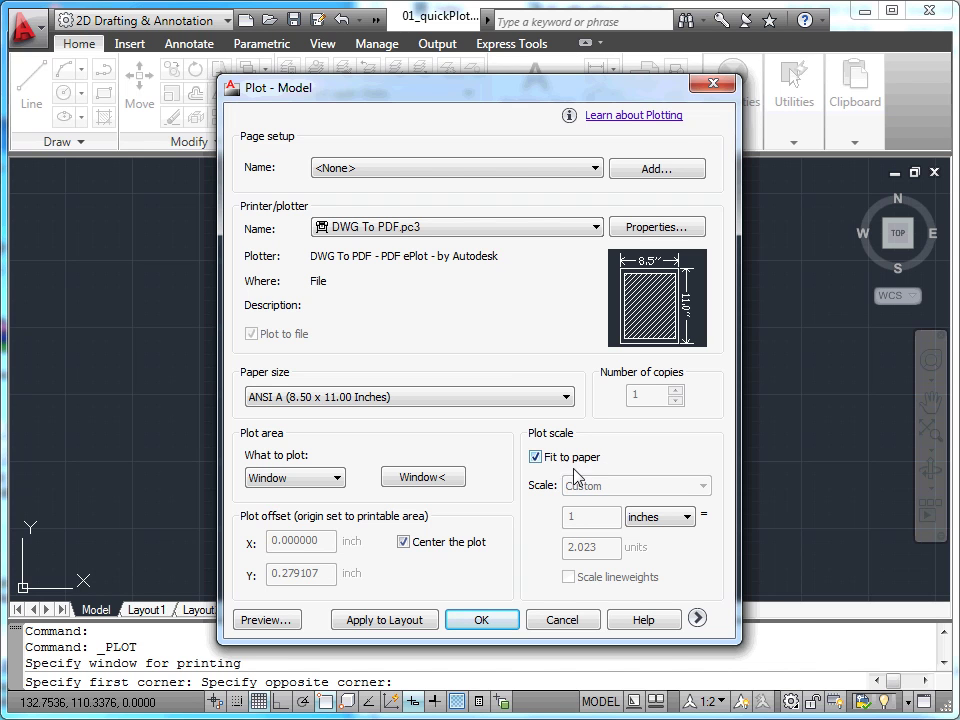
left_click(536, 457)
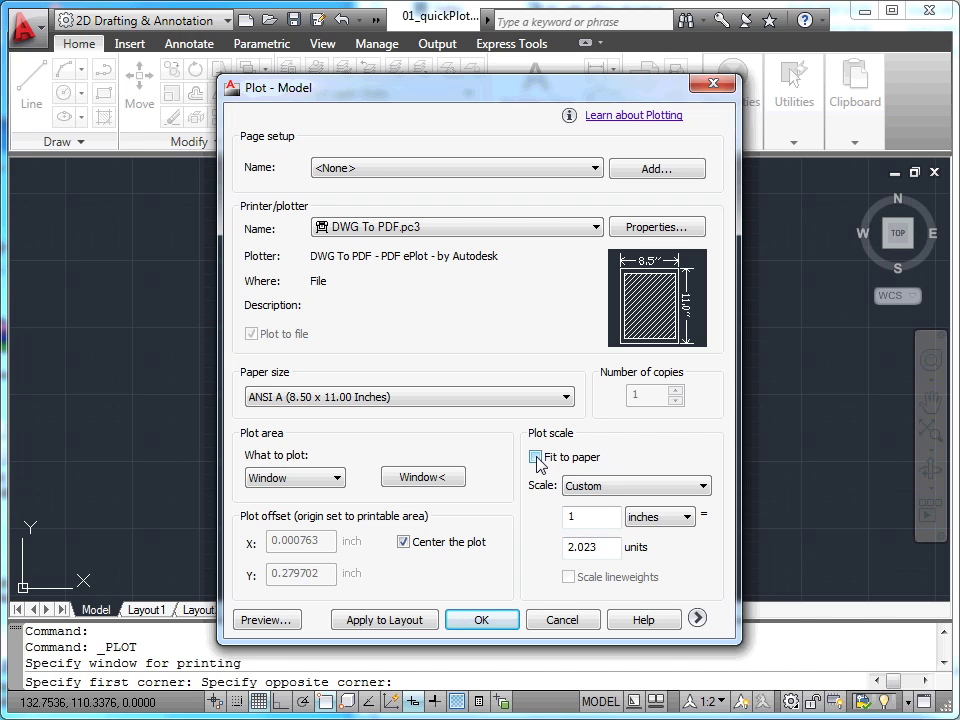
left_click(703, 486)
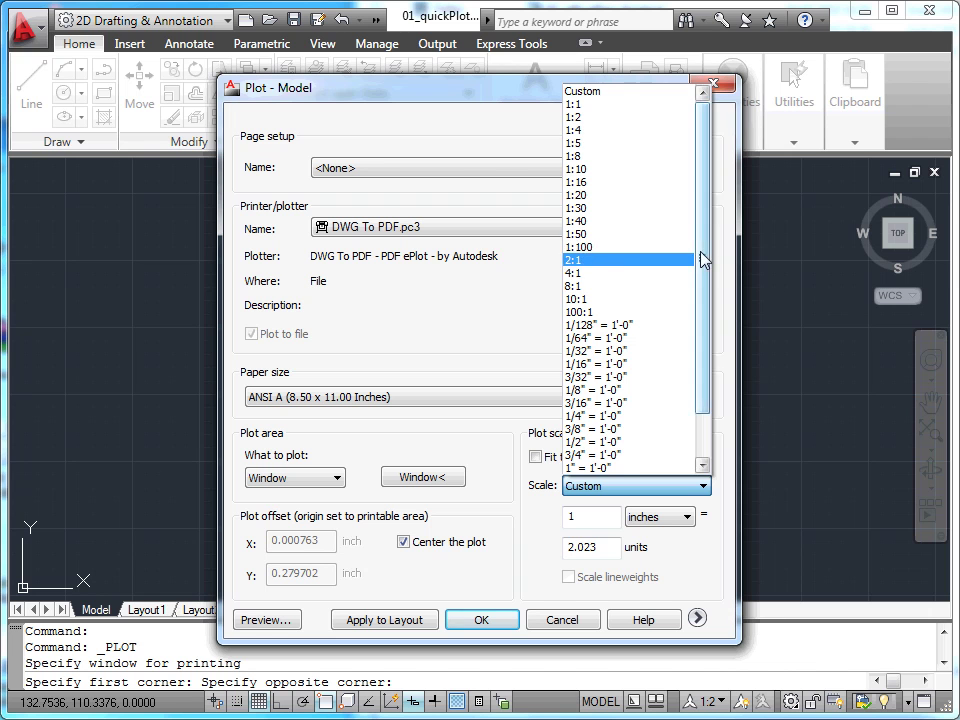
left_click_drag(704, 260, 706, 300)
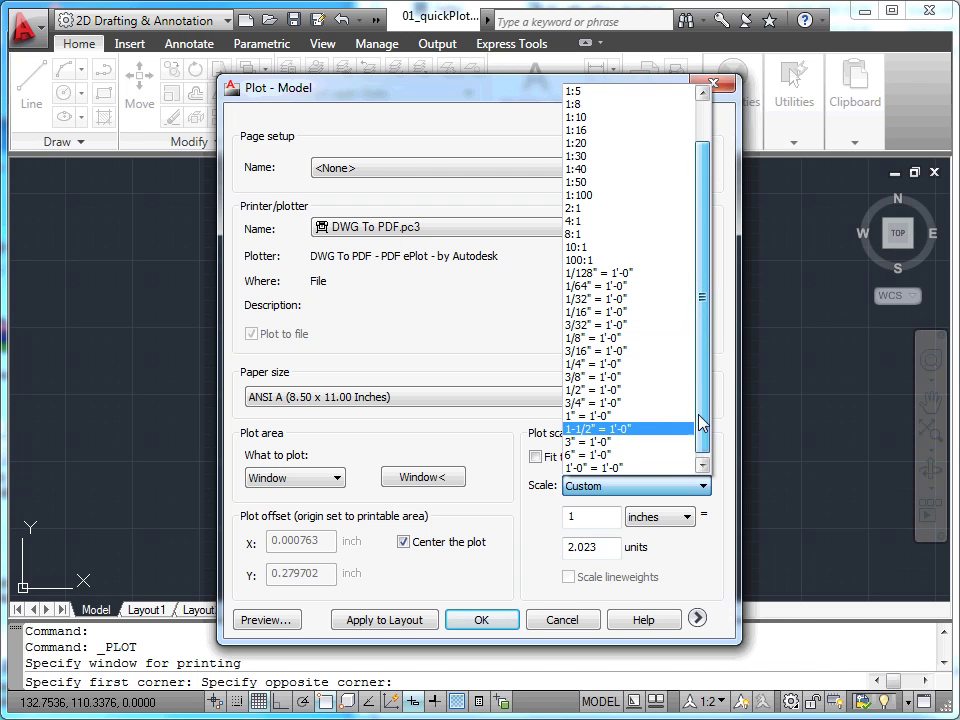
scroll(697, 380, "up", 2)
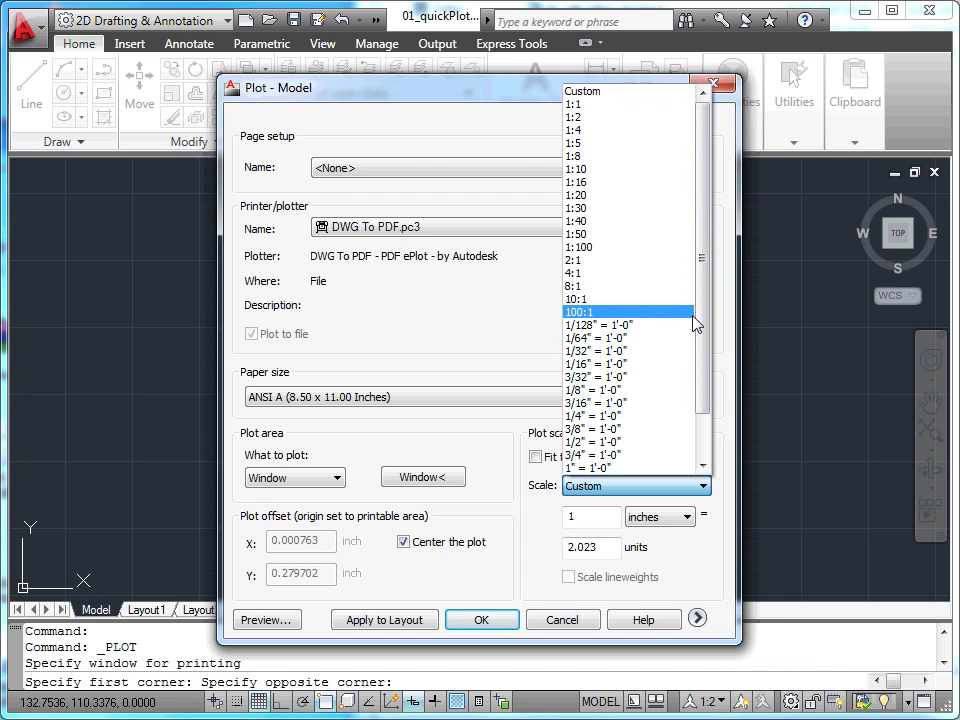
left_click(619, 113)
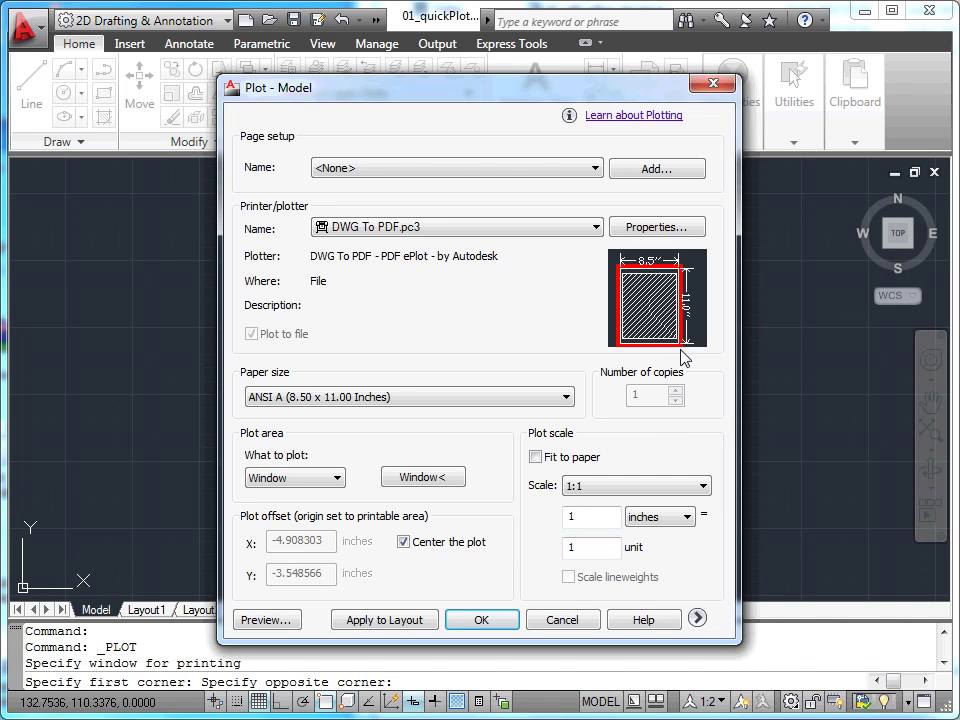
Change the plot scale to 1:2 so 1 inch equals 2 drawing units.
left_click(703, 486)
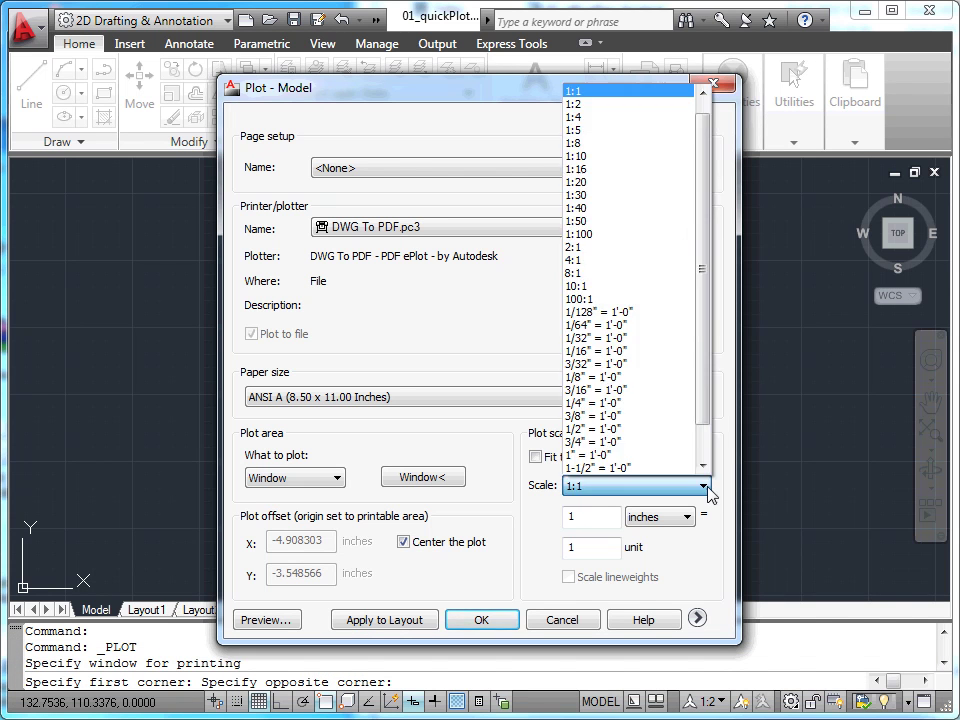
left_click(630, 104)
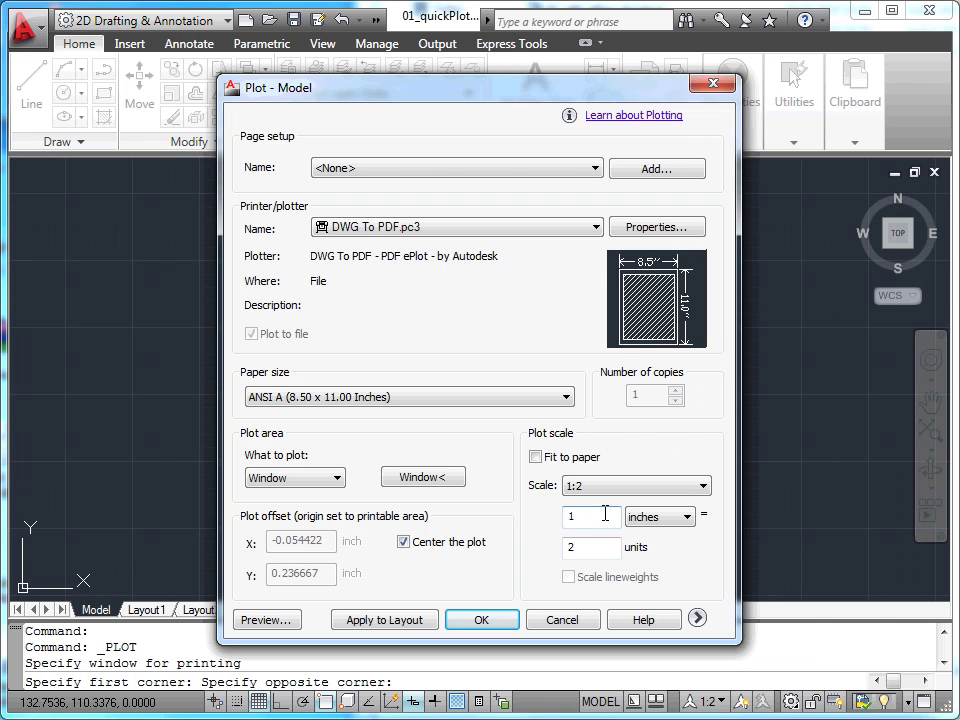
double_click(585, 548)
type("3")
key("Tab")
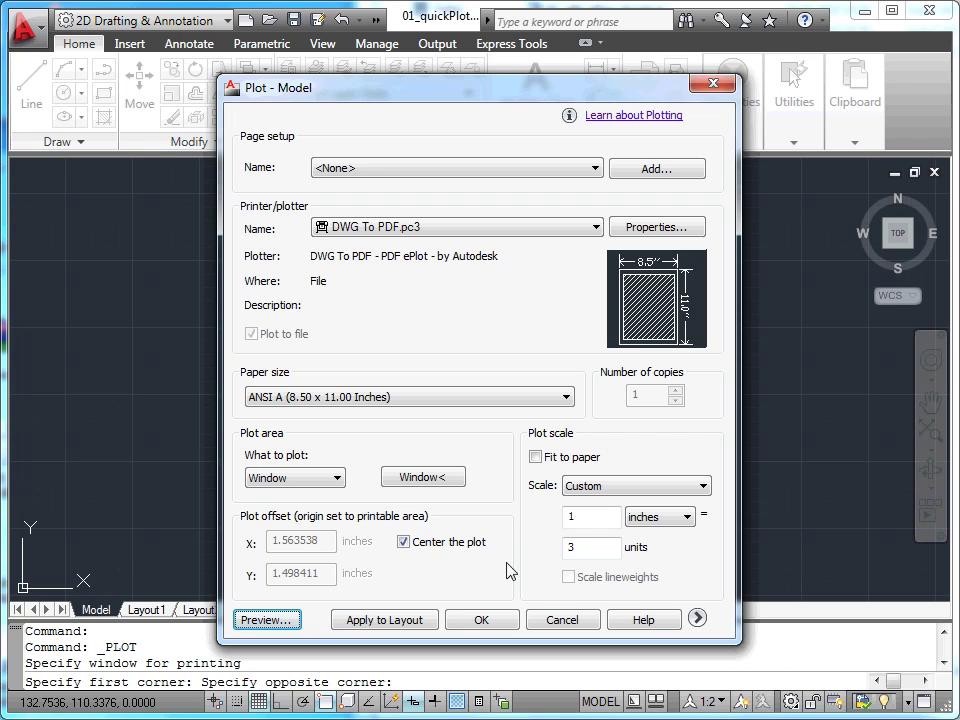
double_click(576, 548)
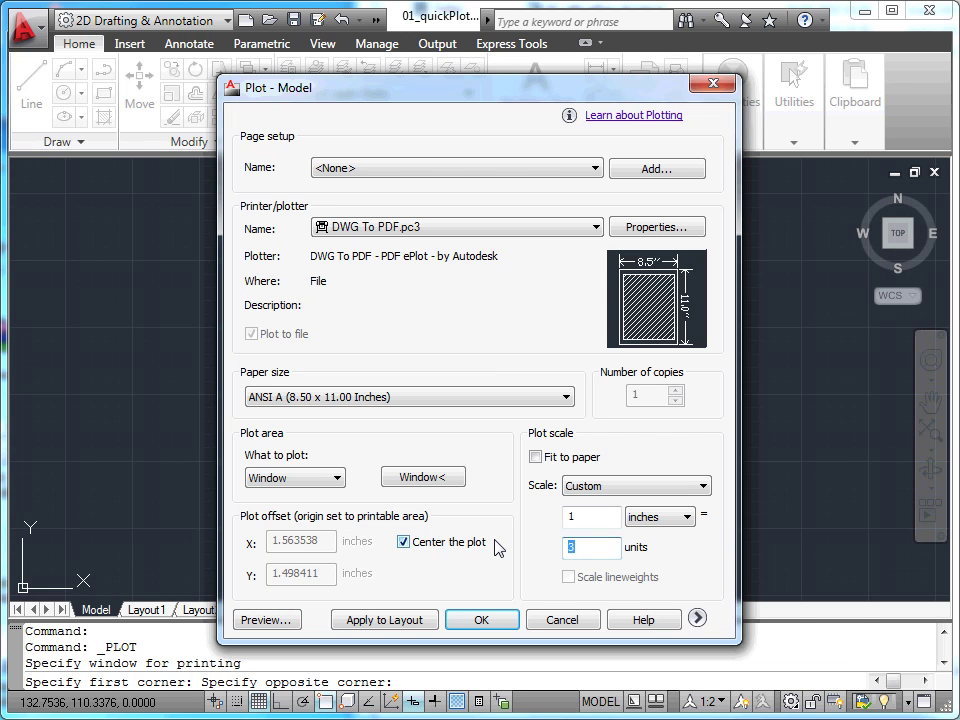
type("2")
key("Tab")
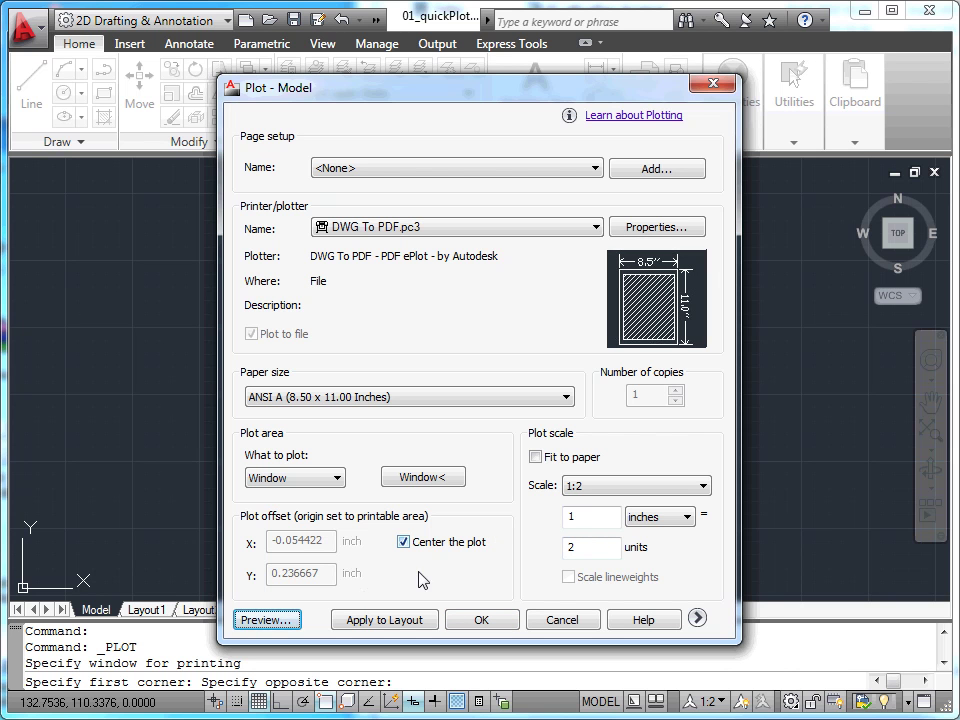
left_click(284, 620)
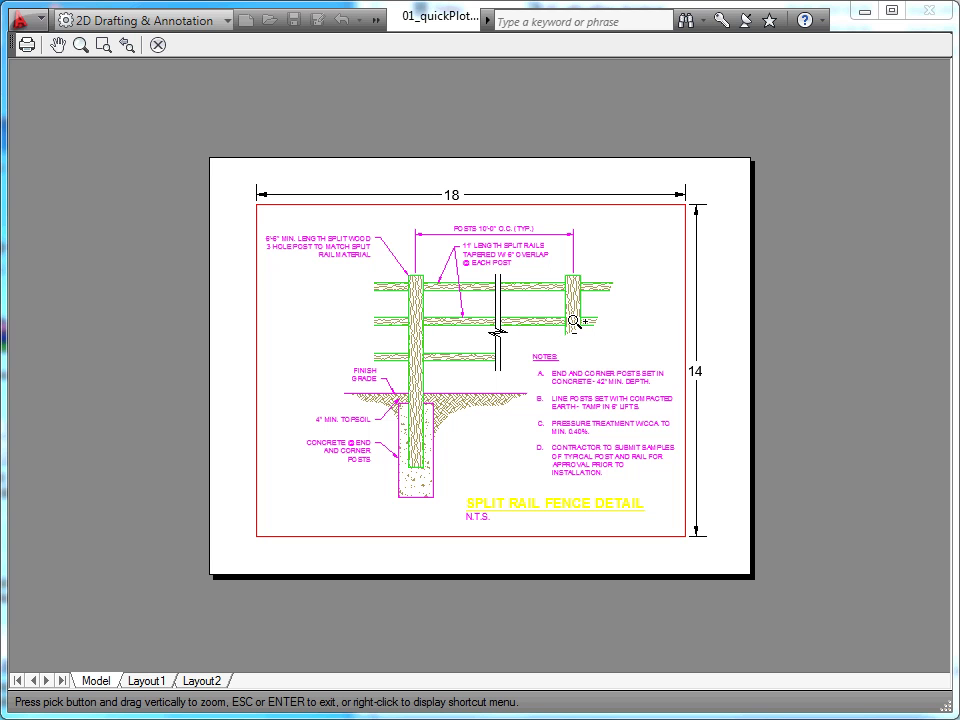
scroll(573, 321, "up", 4)
scroll(573, 321, "up", 2)
middle_click_drag(525, 417, 703, 463)
middle_click_drag(604, 445, 714, 448)
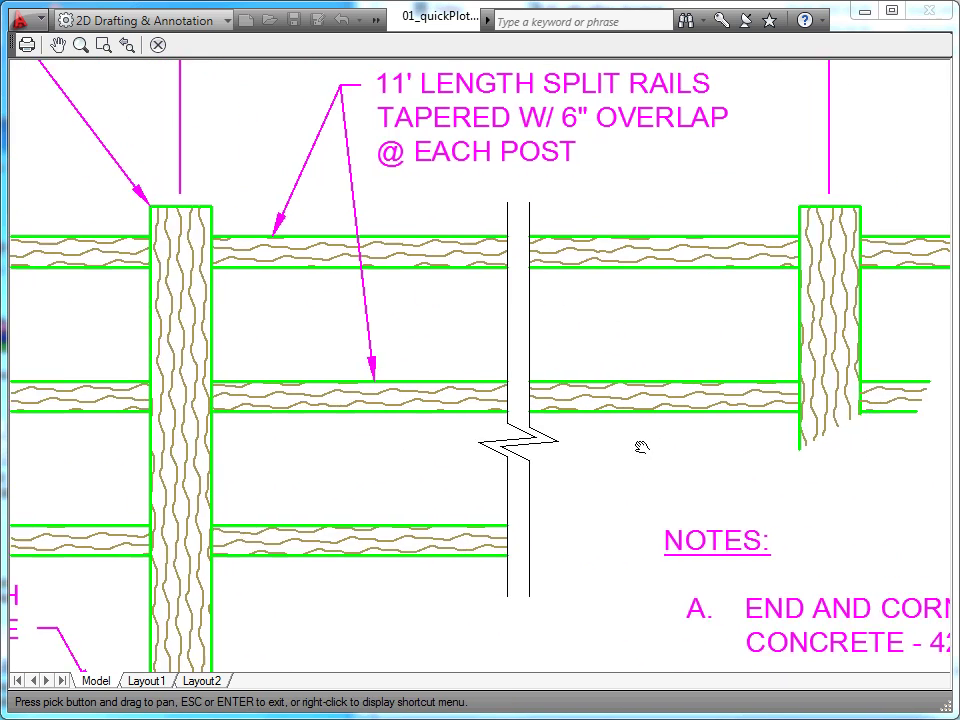
middle_click_drag(522, 444, 639, 476)
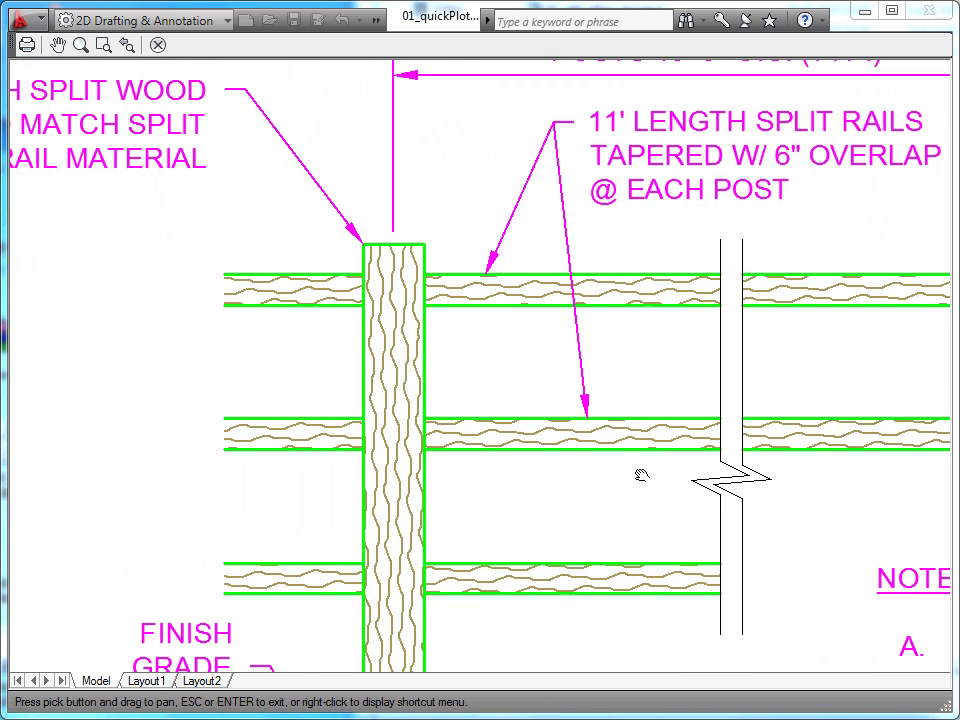
scroll(651, 380, "up", 2)
scroll(648, 370, "down", 3)
mouse_move(628, 371)
middle_mouse_down()
mouse_move(557, 279)
mouse_move(553, 240)
middle_mouse_up()
scroll(583, 294, "up", 3)
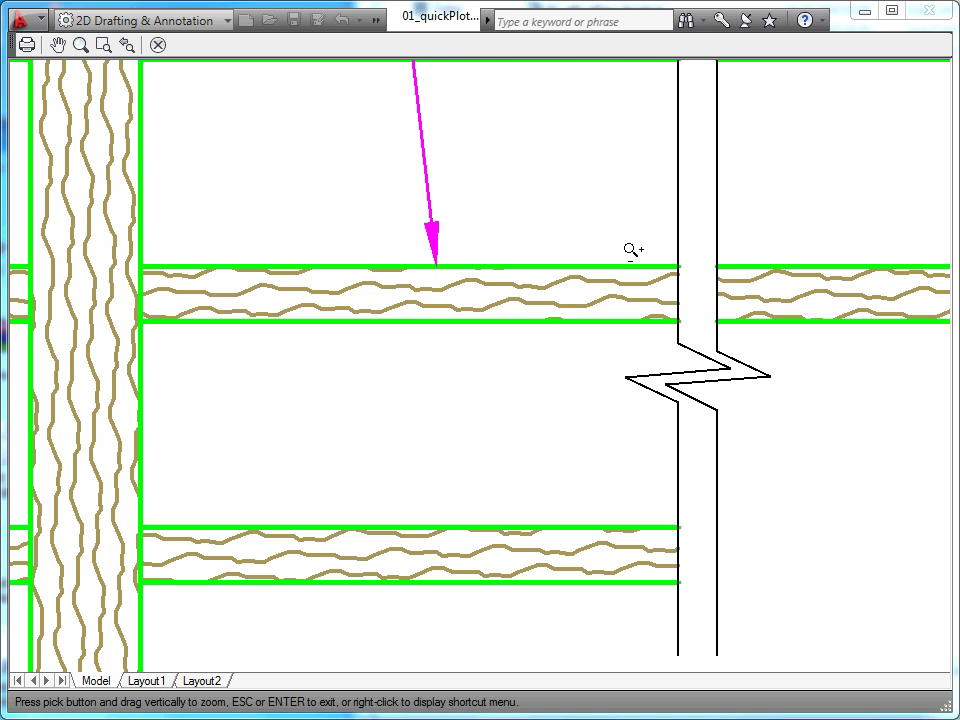
scroll(632, 250, "down", 3)
scroll(632, 250, "down", 3)
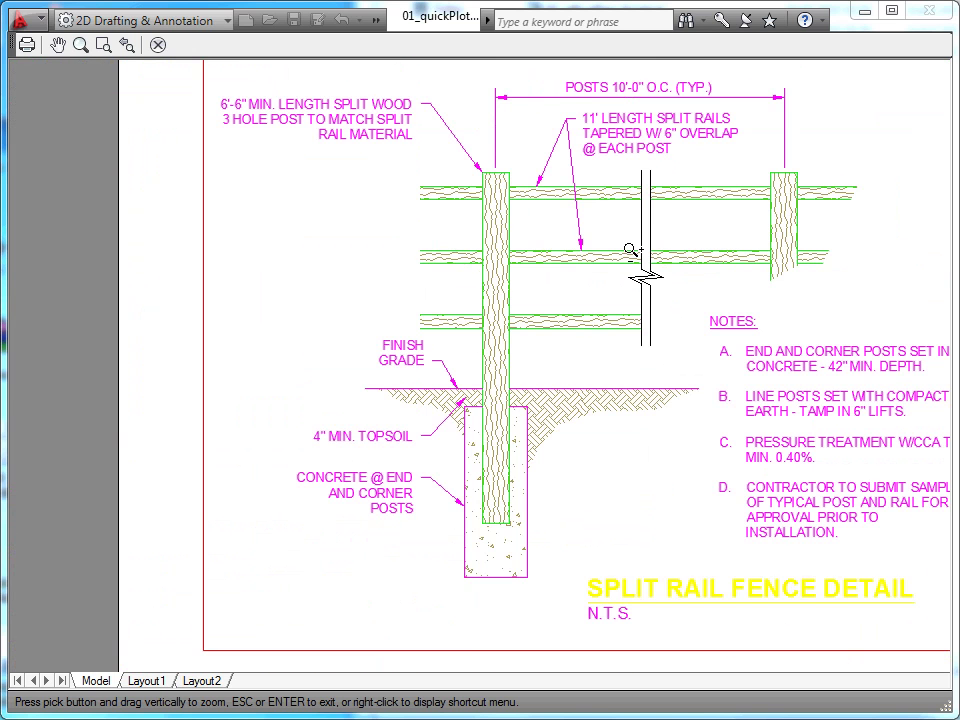
scroll(632, 250, "down", 3)
middle_click_drag(632, 250, 596, 335)
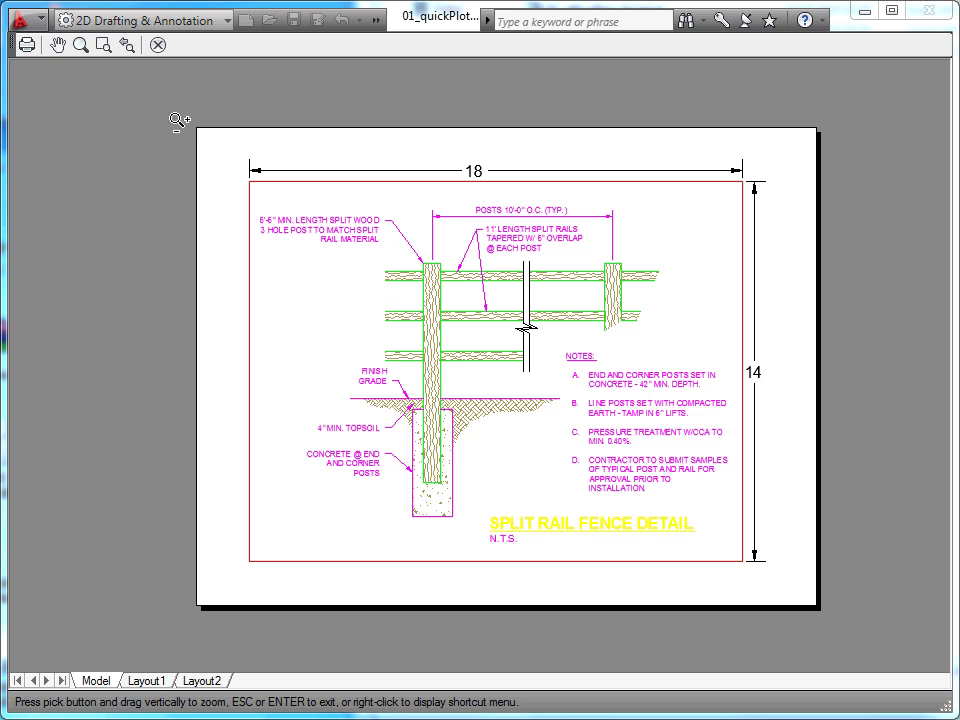
left_click(157, 45)
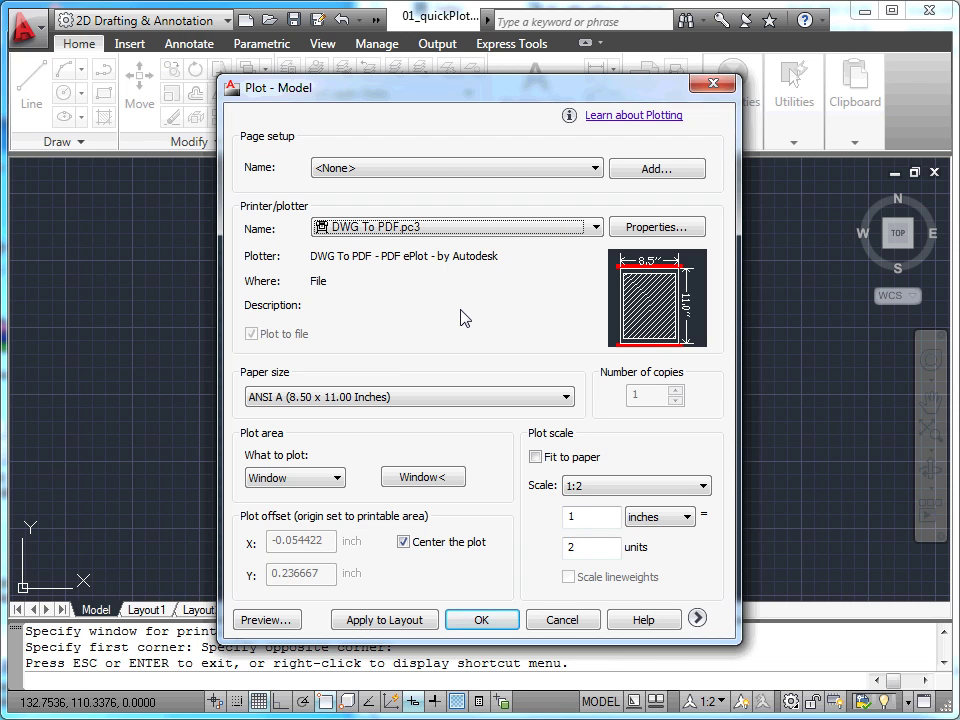
Choose monochrome.ctb as the plot style table and assign it to all layouts.
left_click(699, 616)
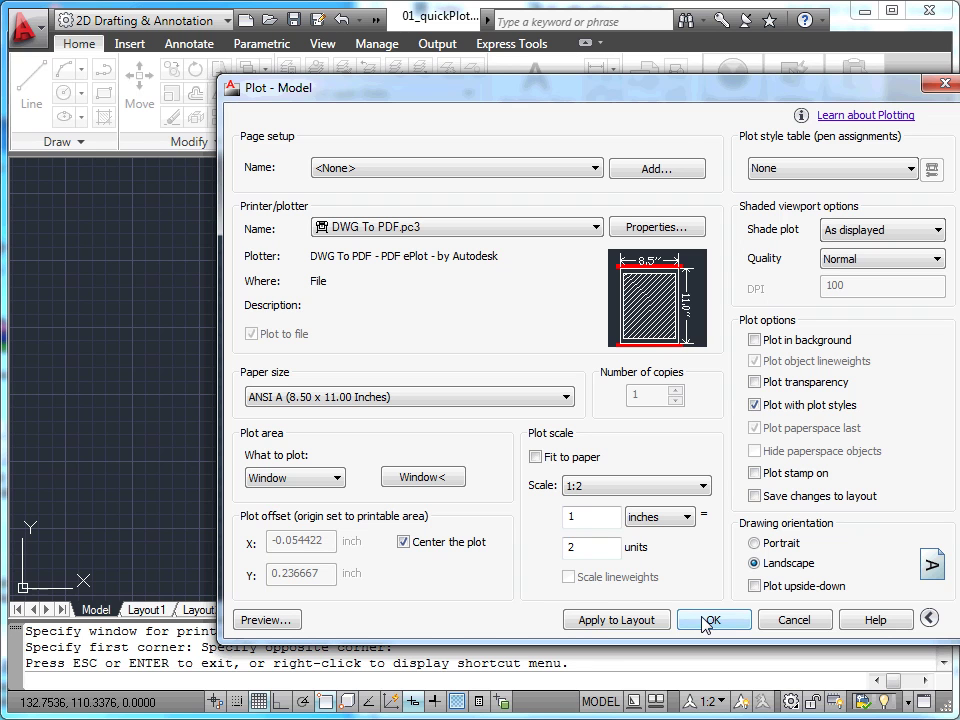
left_click(911, 168)
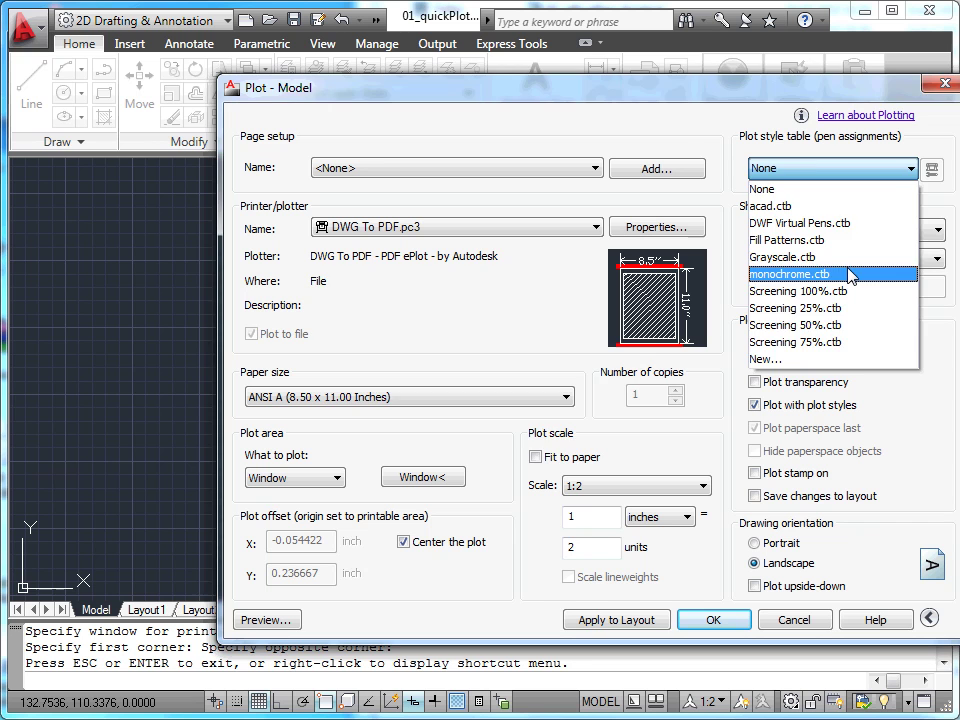
left_click(851, 276)
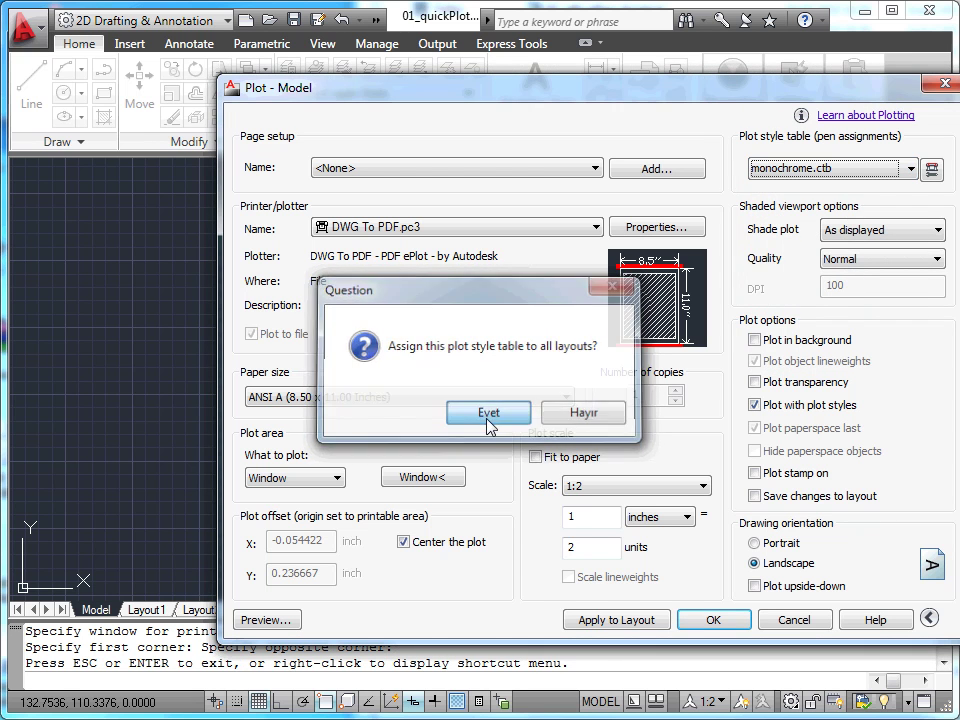
left_click(489, 414)
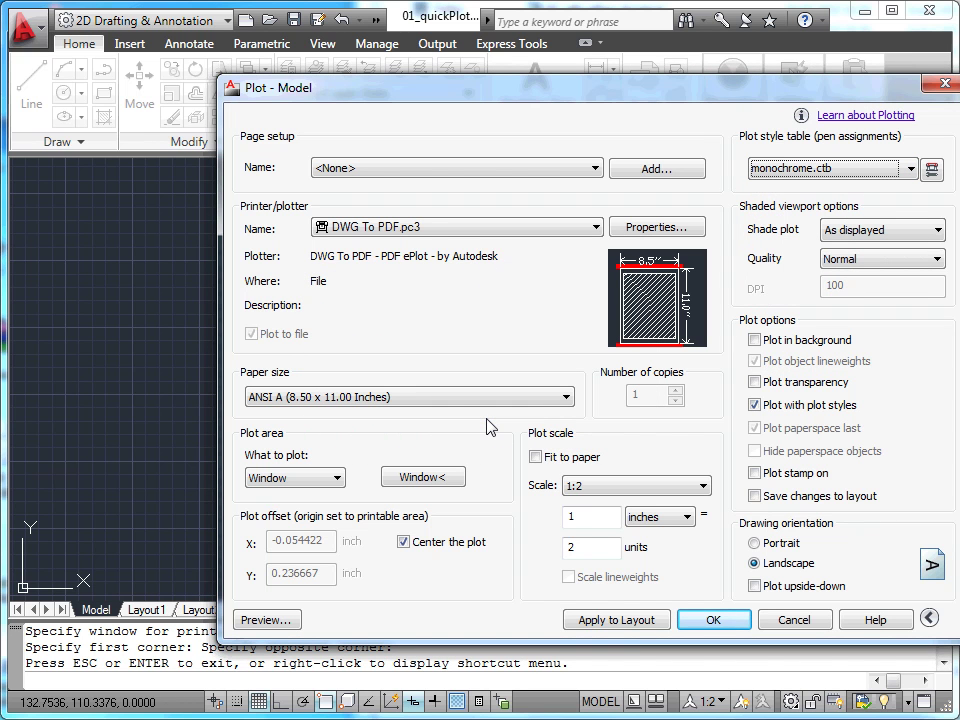
left_click(268, 619)
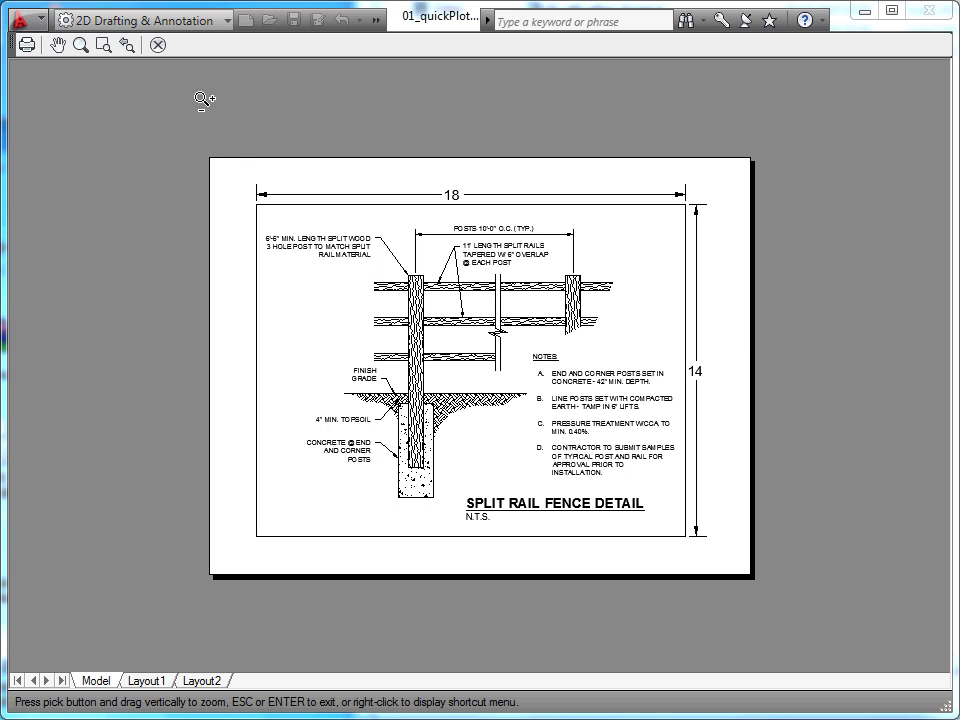
left_click(157, 45)
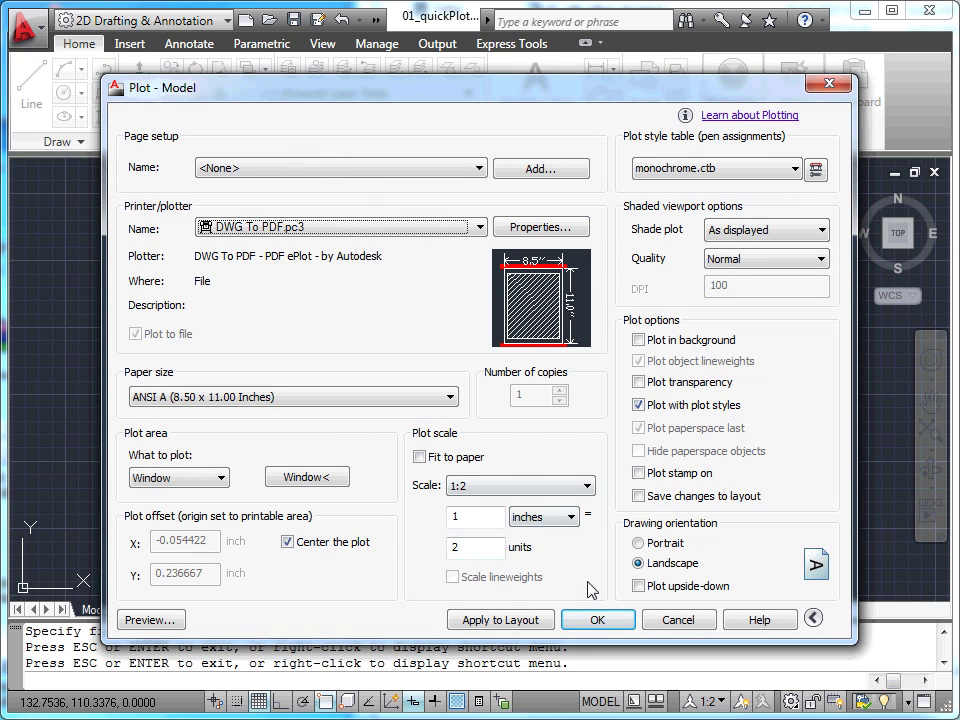
Plot the drawing to the Desktop as 01_quickPlot-Model.pdf.
left_click(598, 620)
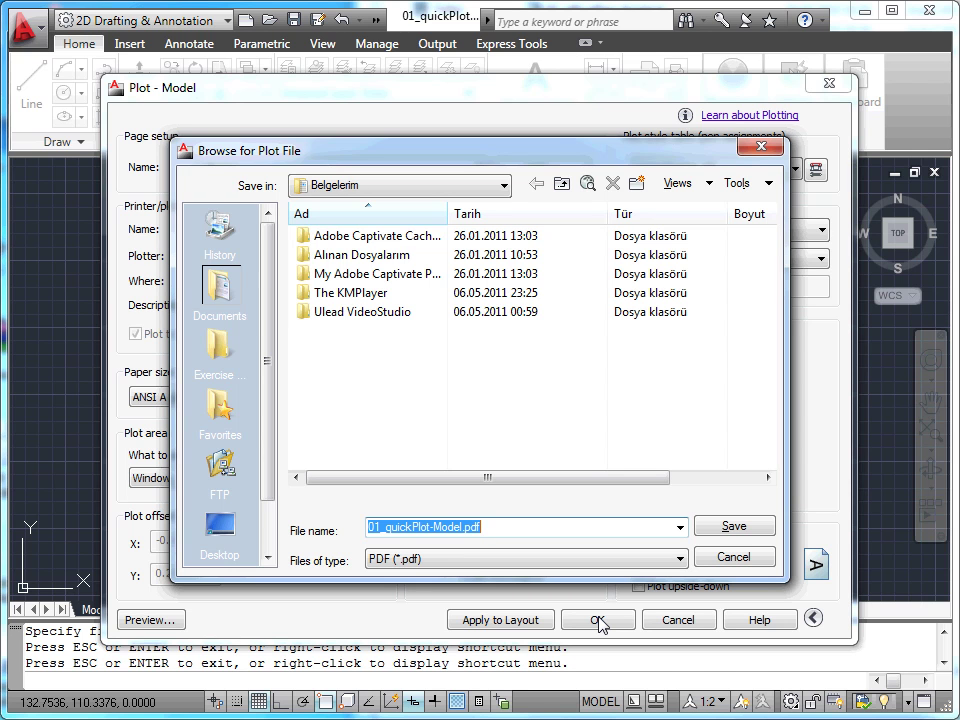
left_click(224, 527)
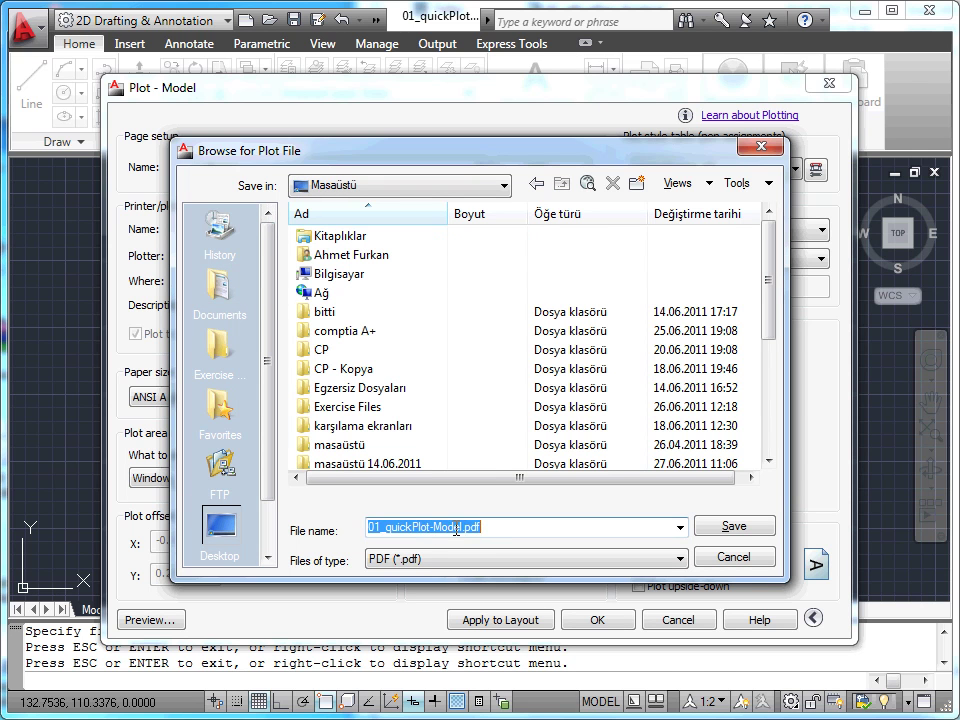
left_click(736, 526)
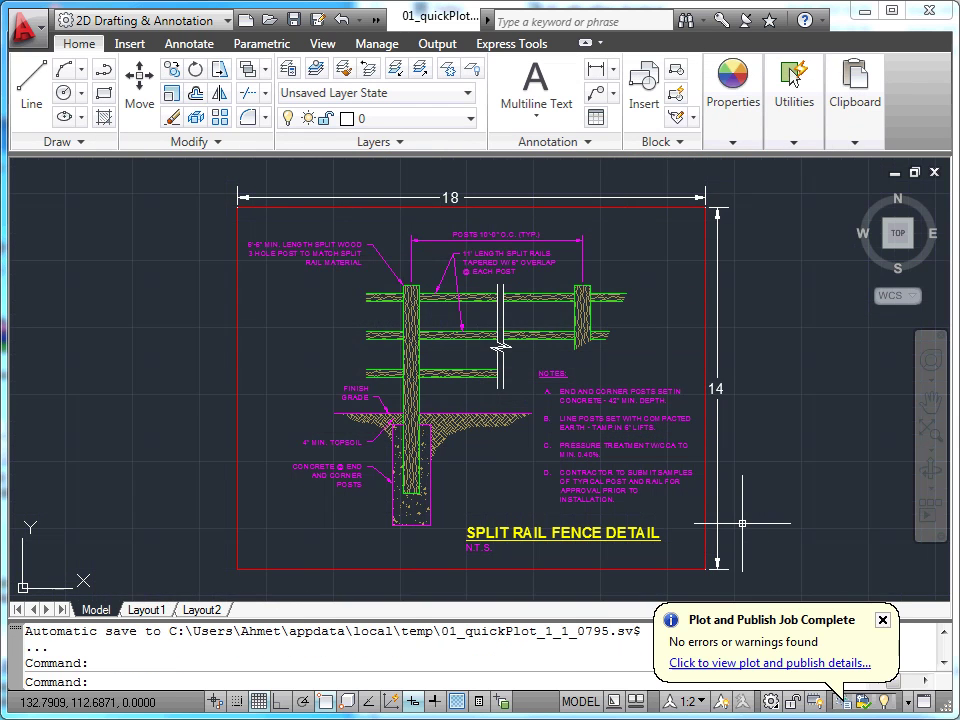